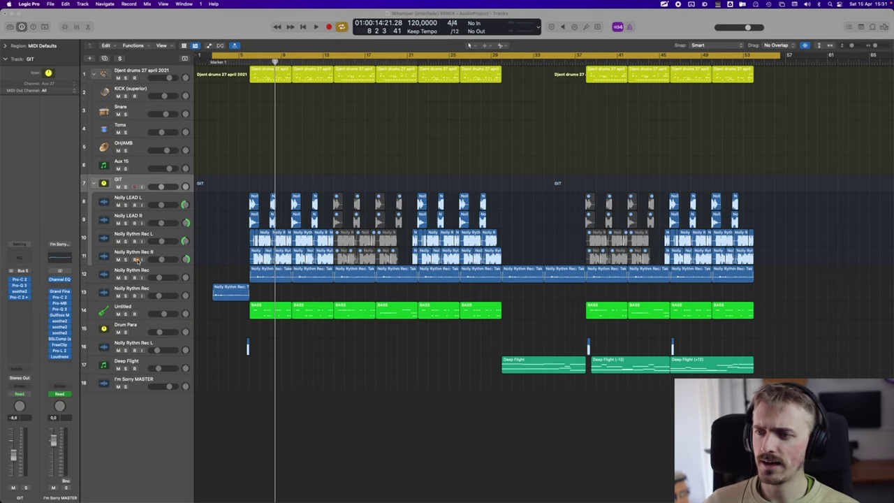
# Close the rhythm track's Pro-Q 2, raise the master volume, and re-enable the GIT bus Pro-Q 3
pyautogui.click(134, 198)
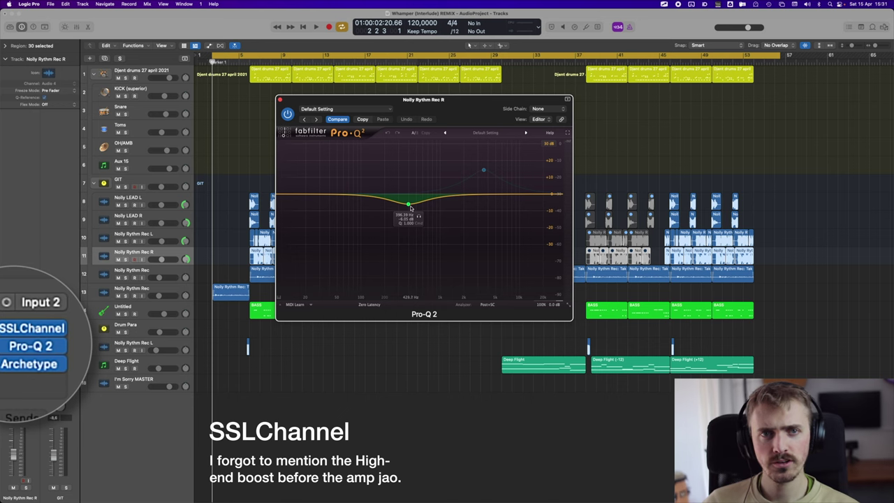
pyautogui.click(280, 100)
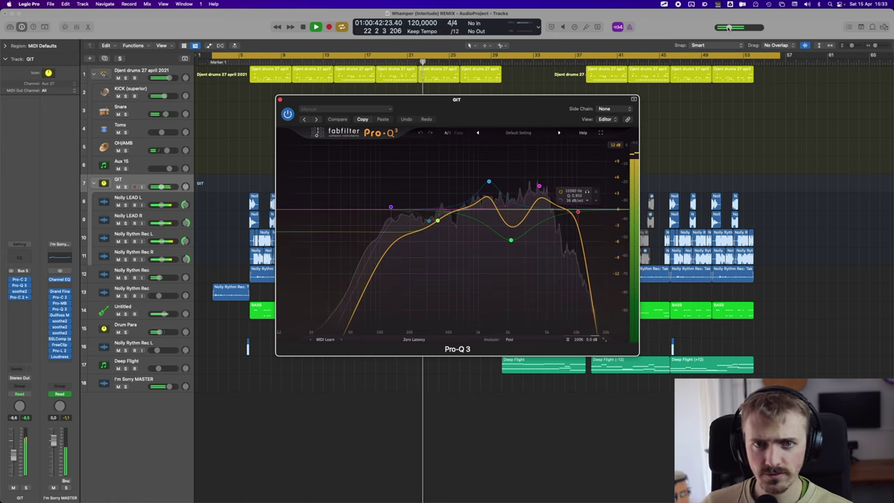
pyautogui.moveTo(740, 28); pyautogui.dragTo(748, 28)
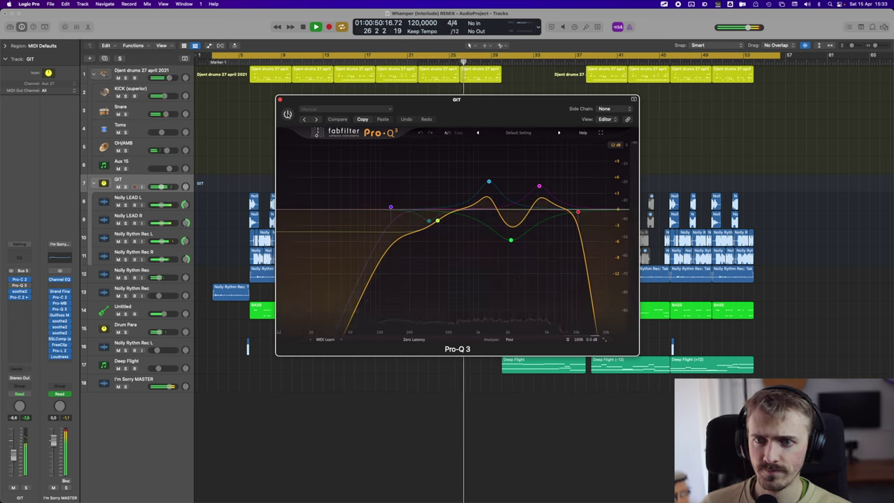
pyautogui.click(288, 114)
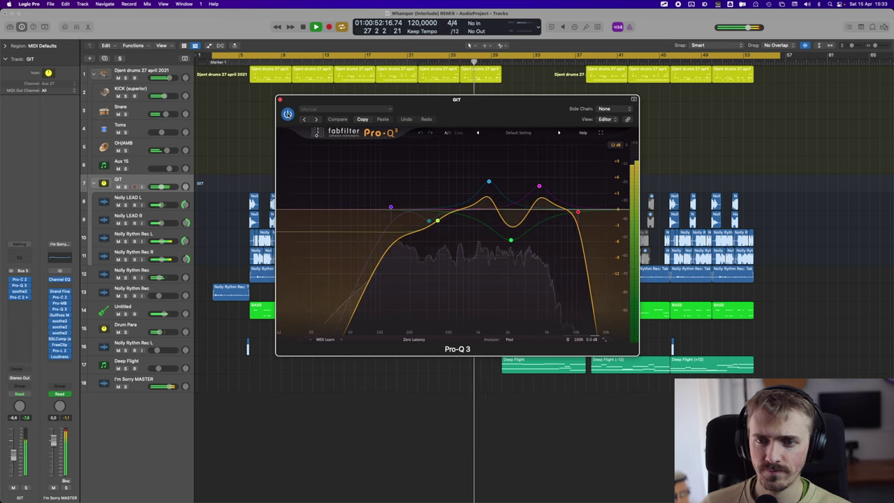
pyautogui.press('space')
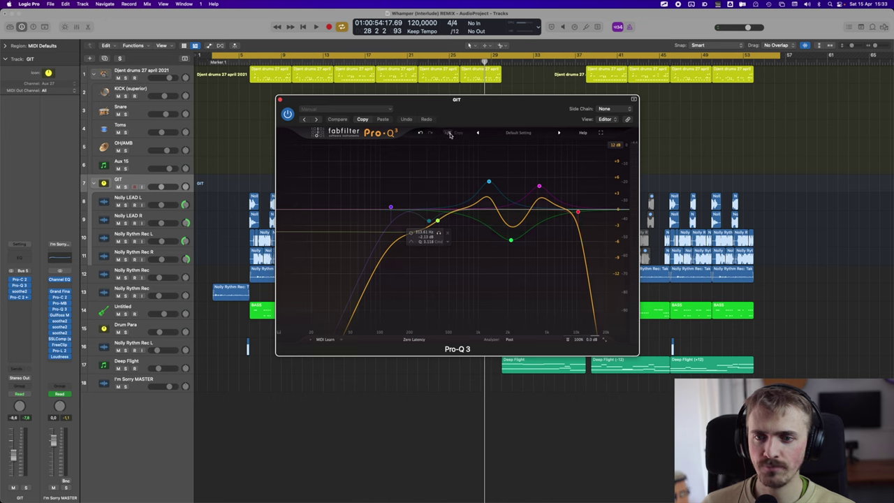
# Boost the green Pro-Q 3 band and audition the GIT bus soloed and unsoloed during playback
pyautogui.moveTo(510, 240); pyautogui.dragTo(538, 206)
pyautogui.press('space')
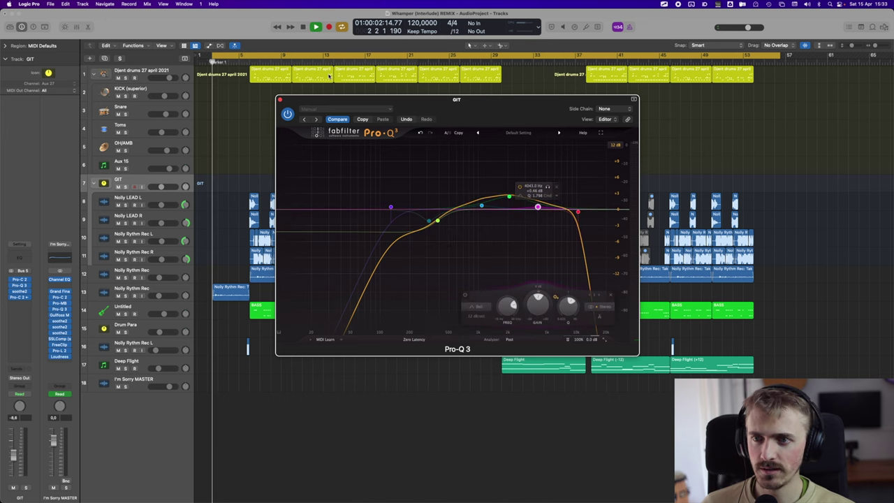
pyautogui.press('s')
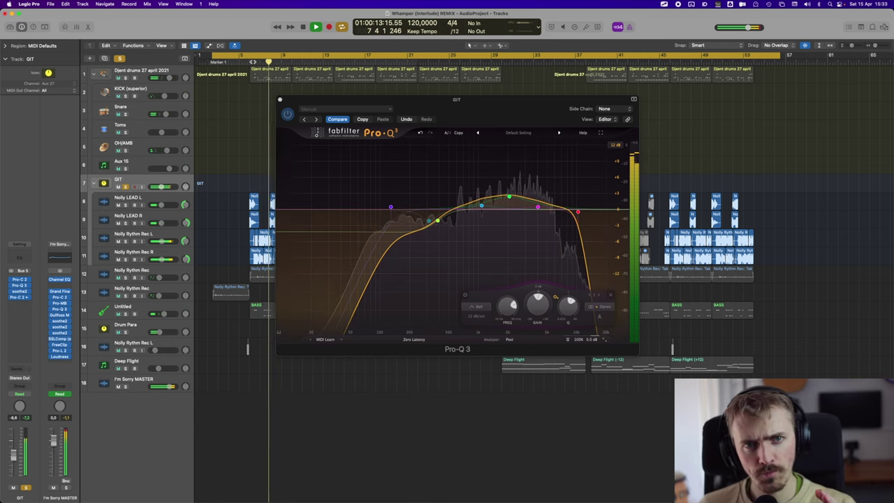
pyautogui.press('s')
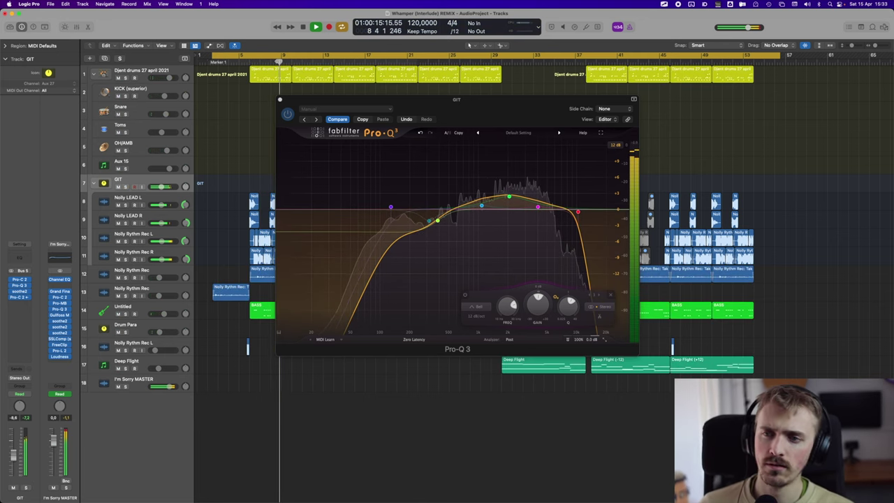
pyautogui.press('space')
# Switch Pro-Q 3 to the other curve setting and replay from bar 5
pyautogui.click(329, 120)
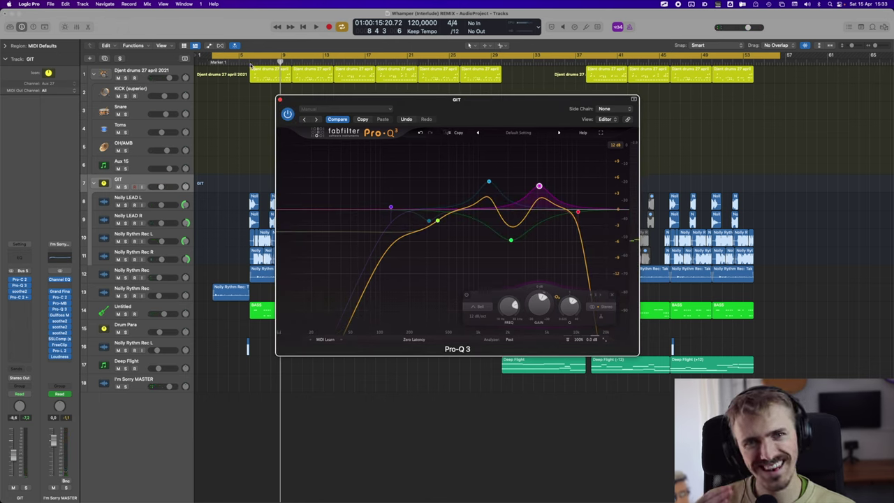
pyautogui.click(250, 63)
pyautogui.press('space')
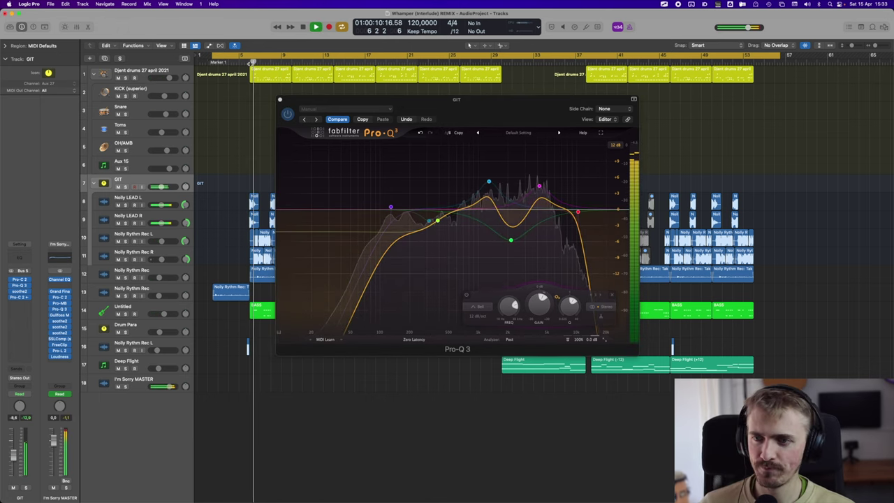
pyautogui.press('space')
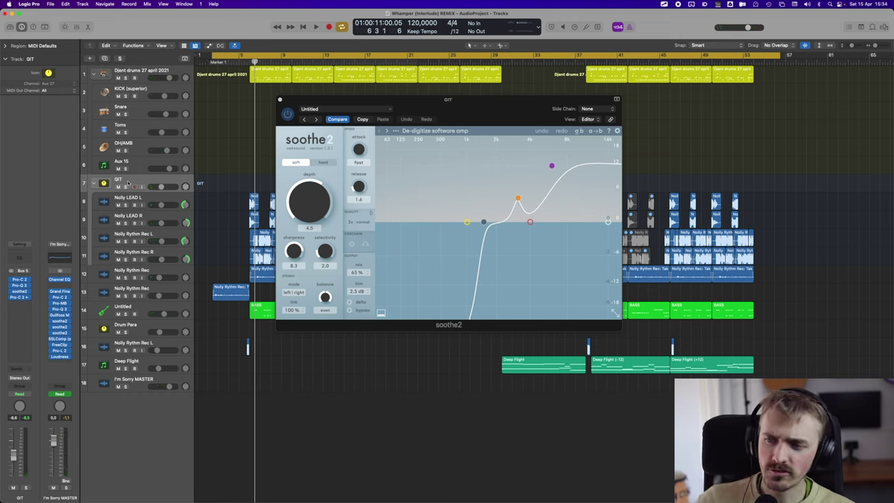
# Add Infinity EQ to the GIT bus with the Guitar Beefy Crunch preset
pyautogui.click(19, 302)
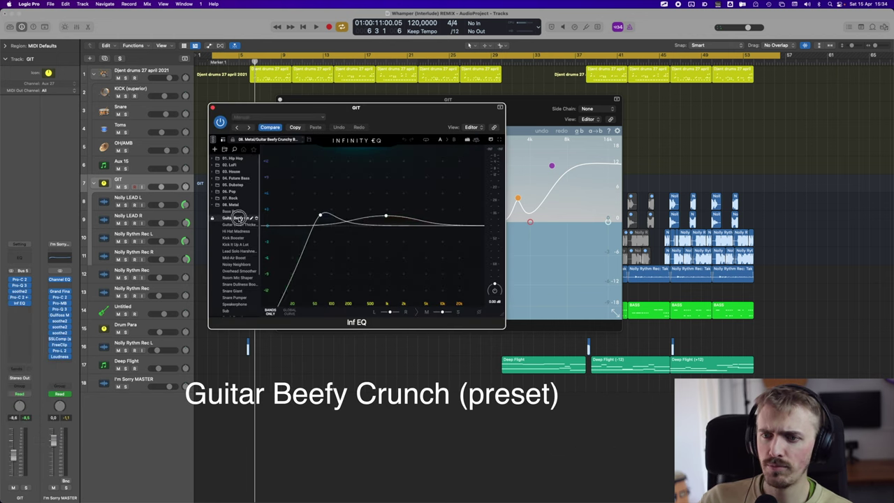
pyautogui.moveTo(310, 213)
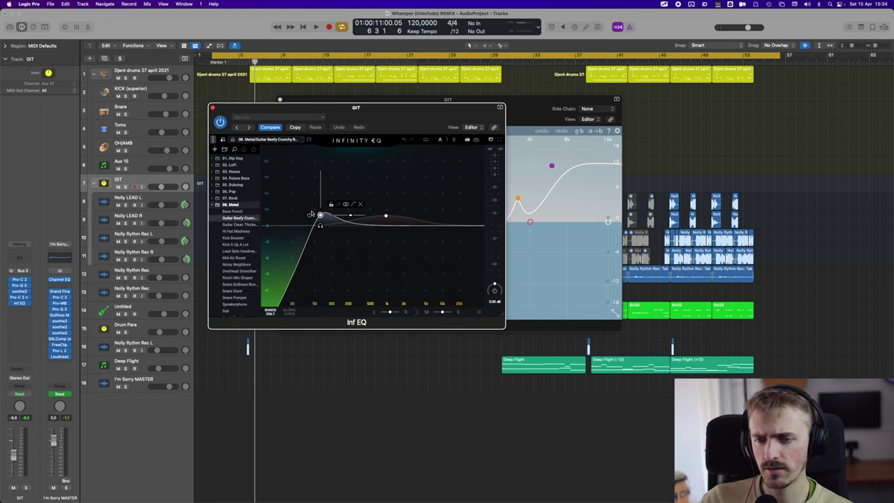
pyautogui.click(20, 295)
# Place Pro-Q 3 beside Infinity EQ for comparison, then play the bus through Pro-C 2
pyautogui.click(20, 285)
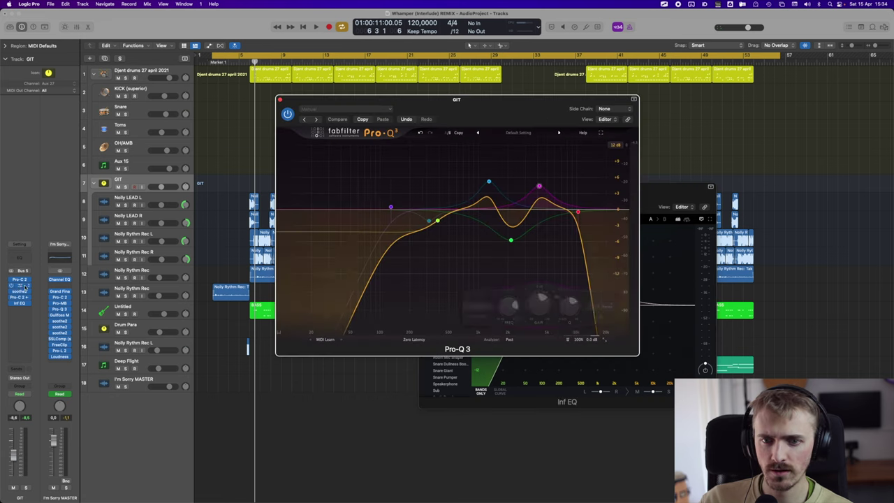
pyautogui.moveTo(524, 105); pyautogui.dragTo(324, 106)
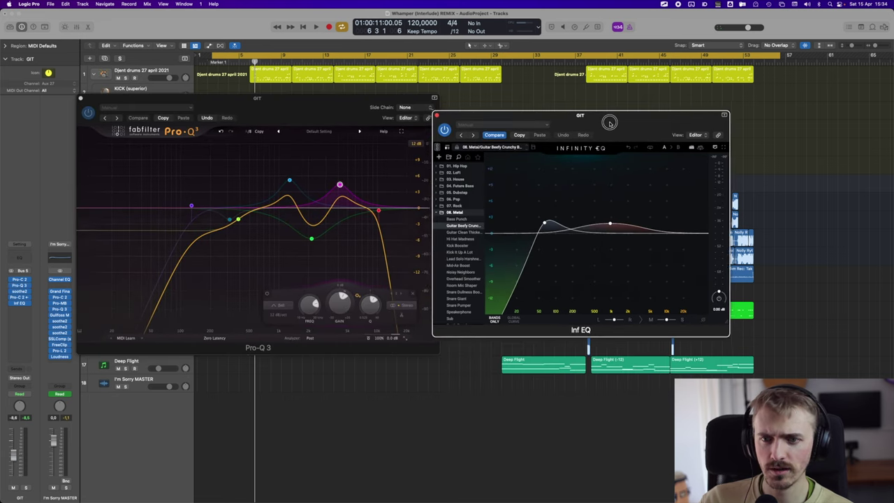
pyautogui.click(20, 297)
pyautogui.press('space')
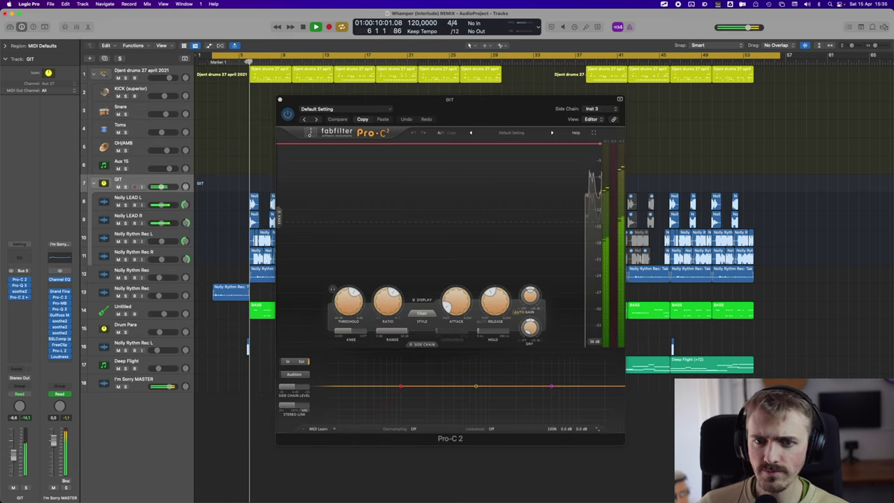
# Adjust the Pro-C 2 threshold on the soloed GIT bus while listening, then stop playback
pyautogui.click(341, 86)
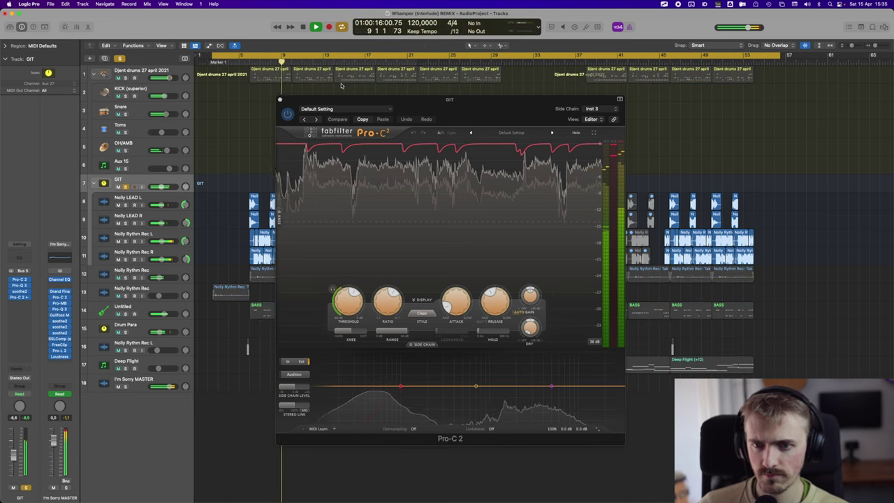
pyautogui.click(334, 289)
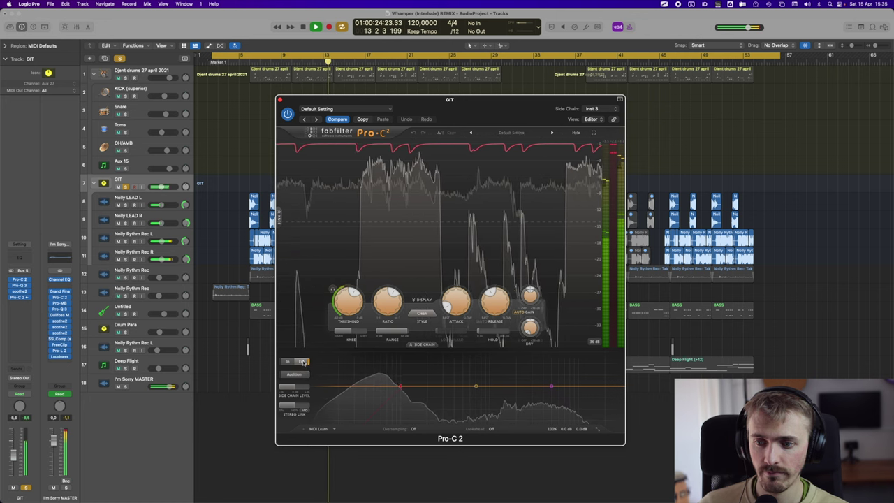
pyautogui.press('space')
# Play the GIT bus while bypassing soothe2's De-digitize software amp preset to compare
pyautogui.click(20, 286)
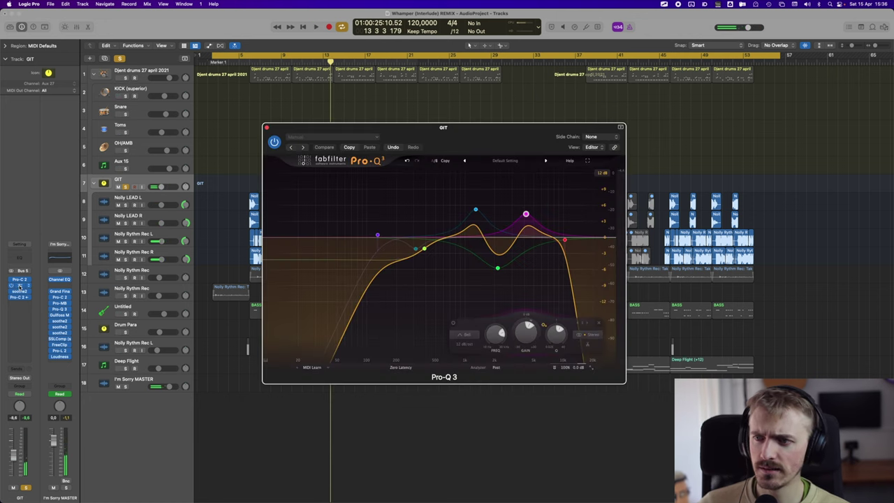
pyautogui.click(19, 286)
pyautogui.click(20, 292)
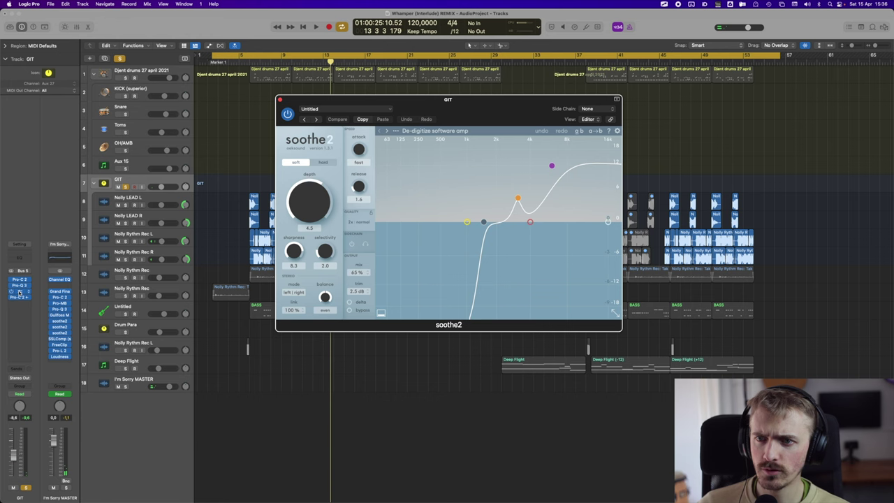
pyautogui.press('space')
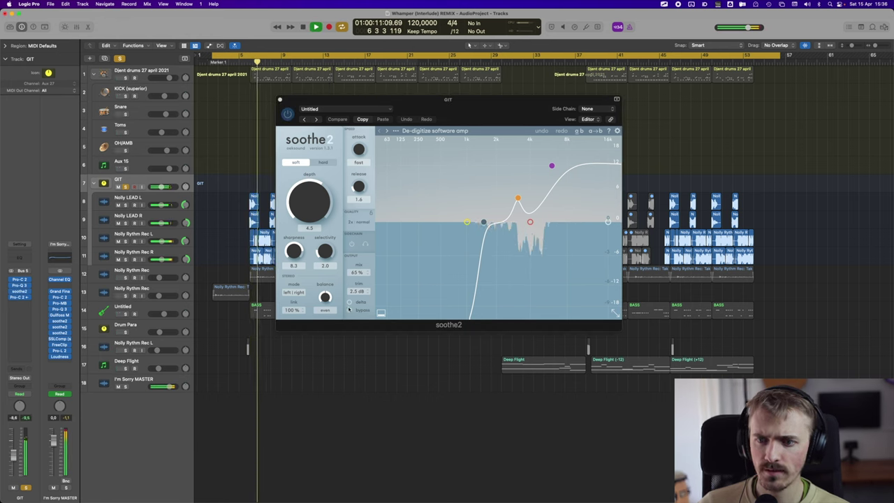
pyautogui.click(350, 310)
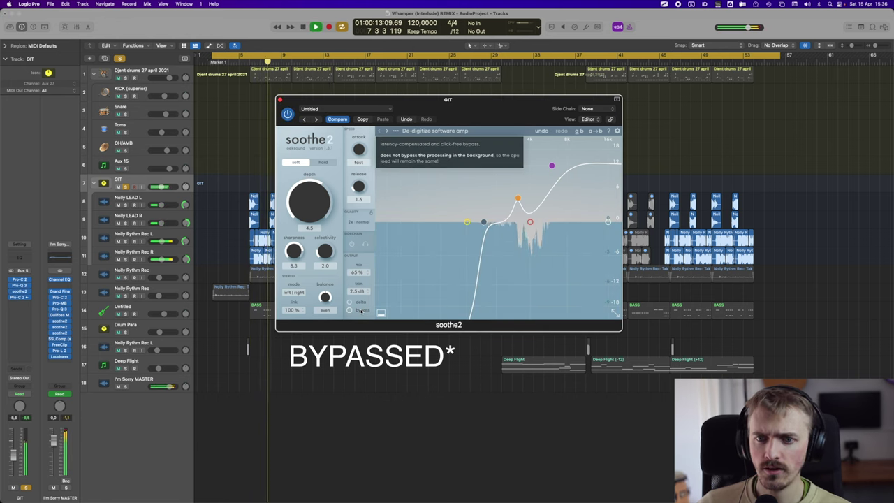
pyautogui.press('space')
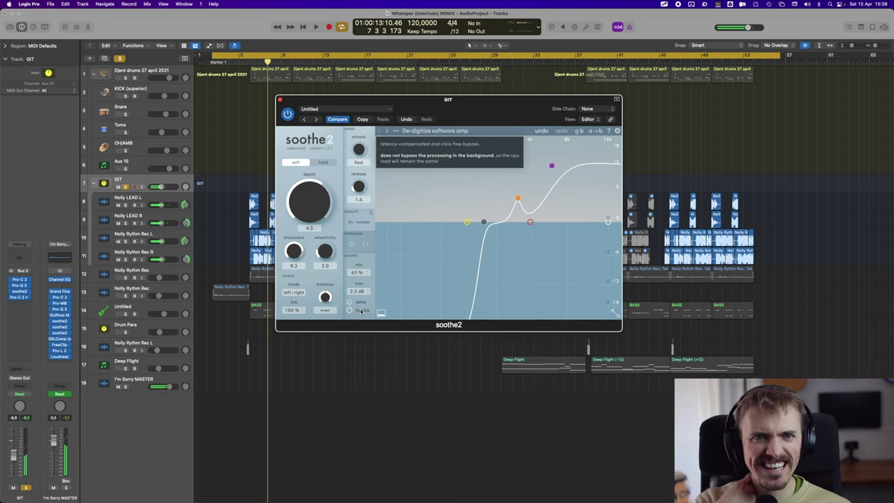
# Close soothe2 and show Archetype Nolly with the Raijin Diligent 8 Tone 2.2 preset
pyautogui.click(281, 100)
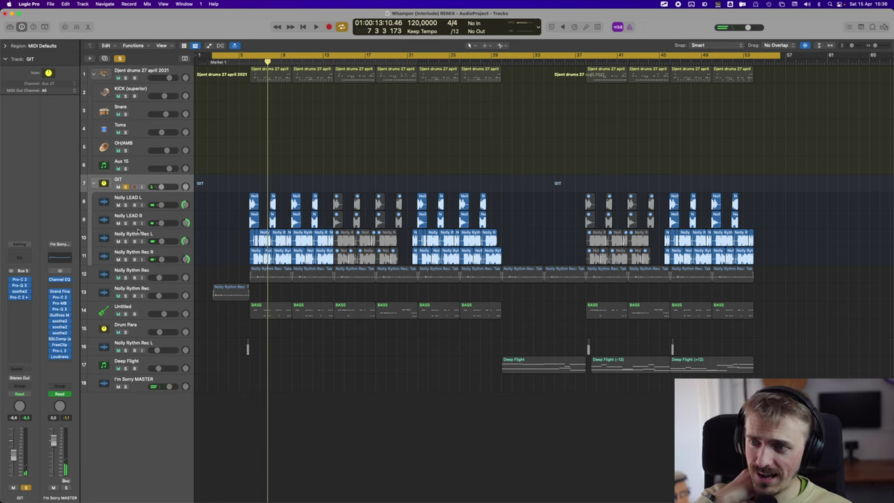
pyautogui.click(150, 198)
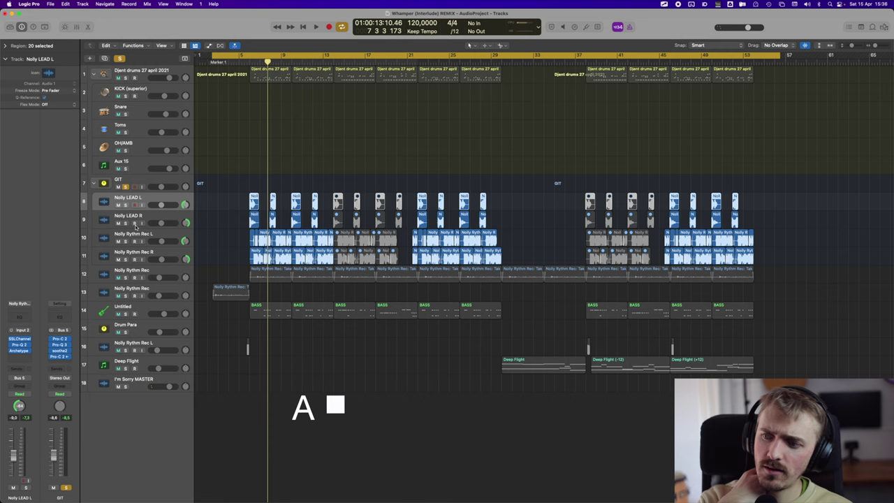
pyautogui.click(21, 350)
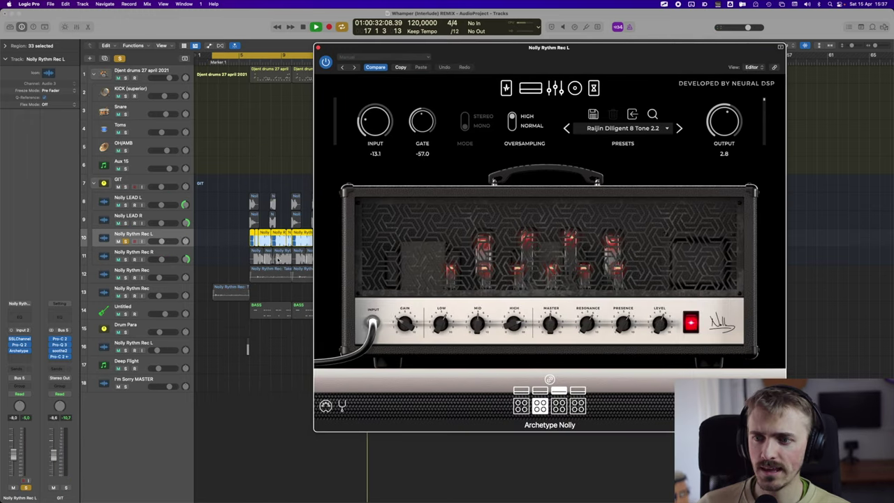
# Play the rhythm guitar while adjusting Archetype Nolly's input gain to -13.1, then view its graphic EQ
pyautogui.click(310, 236)
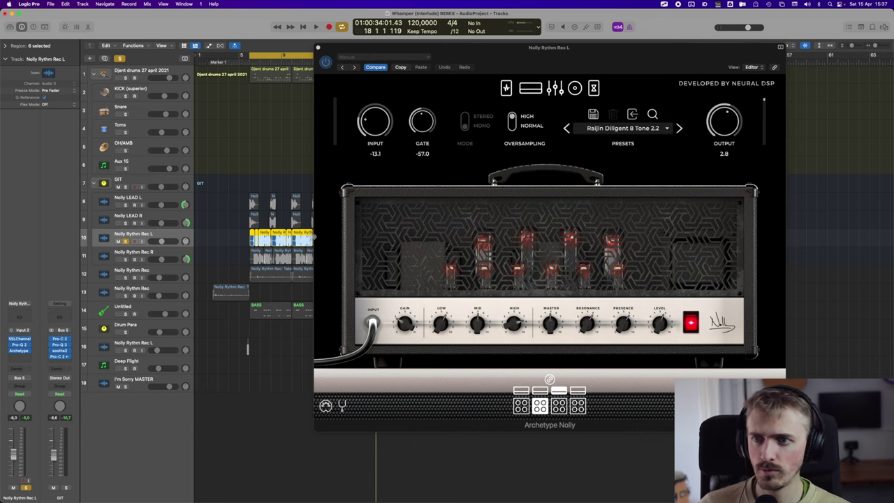
pyautogui.press('space')
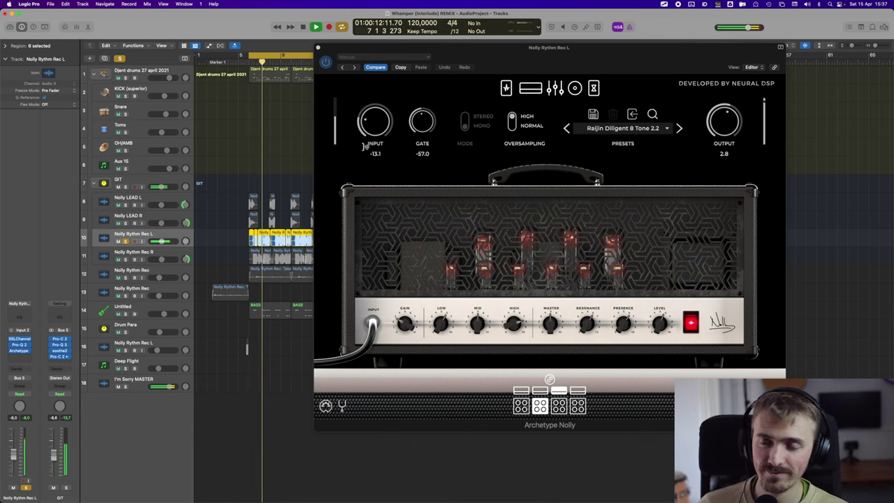
pyautogui.moveTo(378, 137)
pyautogui.mouseDown()
pyautogui.moveTo(378, 104)
pyautogui.moveTo(378, 126)
pyautogui.mouseUp()
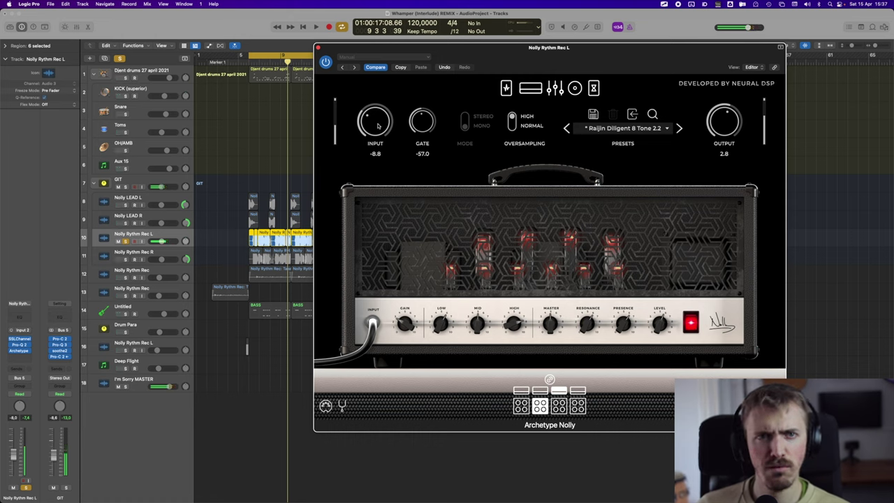
pyautogui.moveTo(373, 121); pyautogui.dragTo(365, 102)
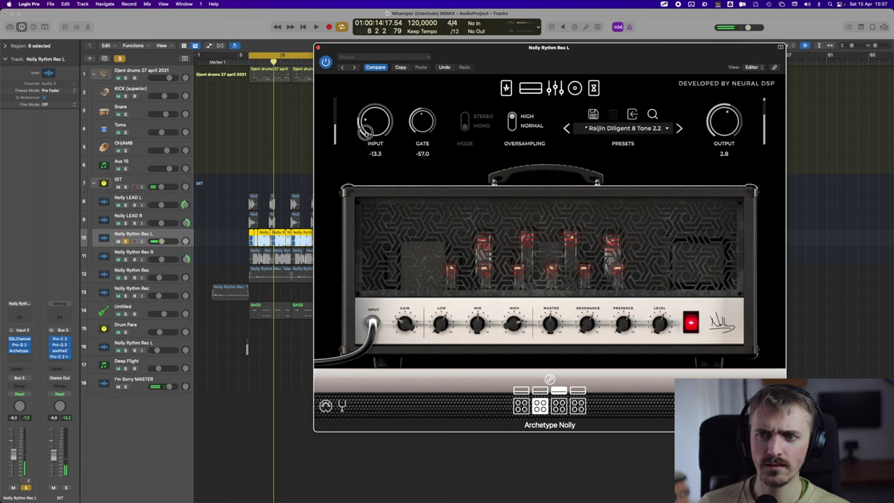
pyautogui.press('space')
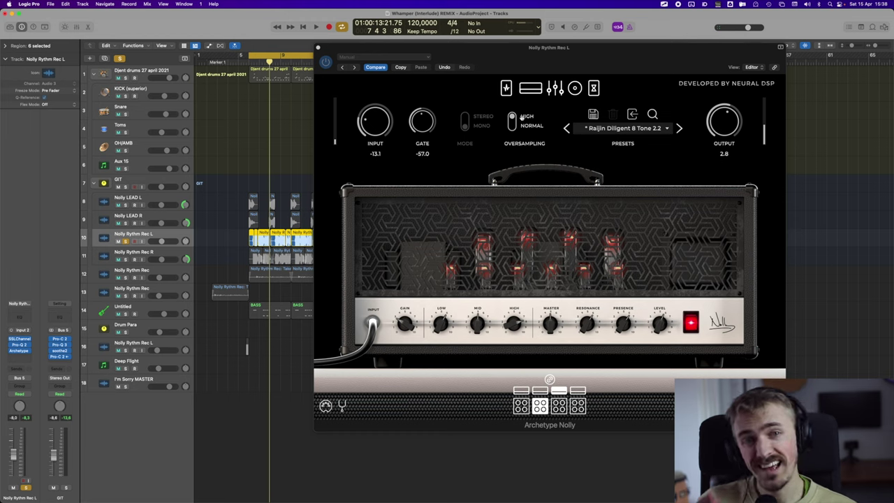
pyautogui.click(556, 88)
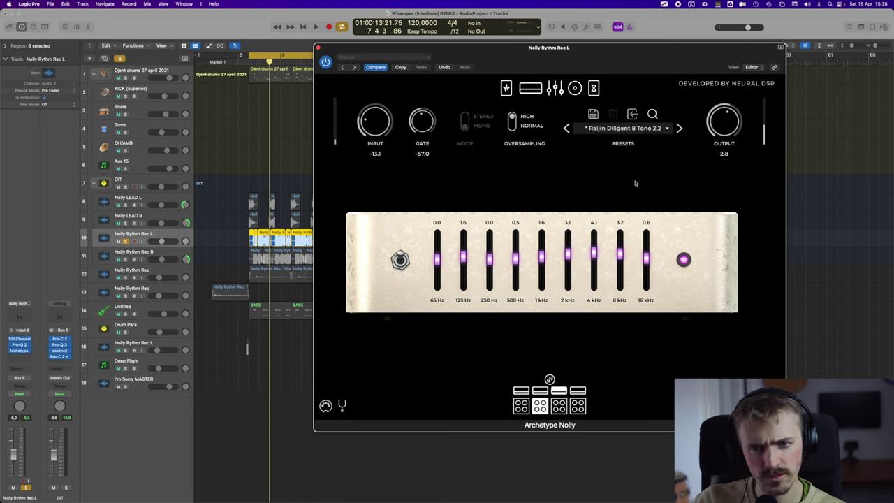
# Scroll past the amp/cab page and switch Archetype Nolly to its pedalboard view
pyautogui.scroll(-2, 520, 346)
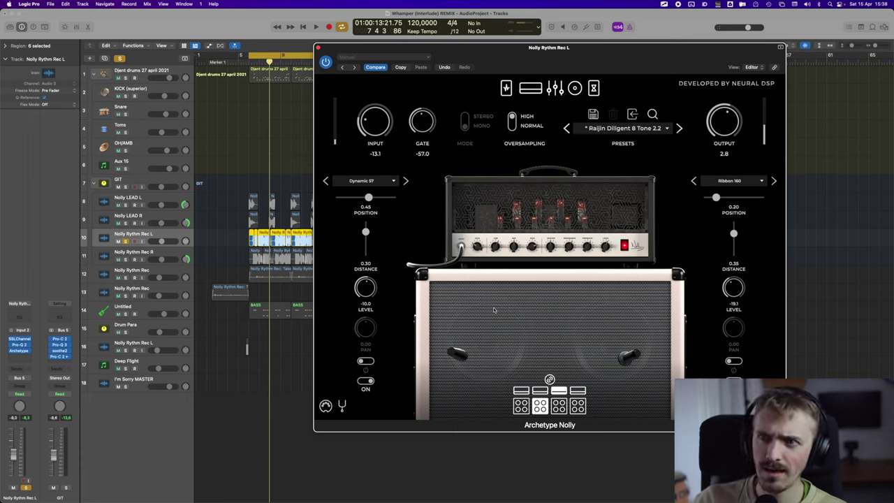
pyautogui.click(505, 88)
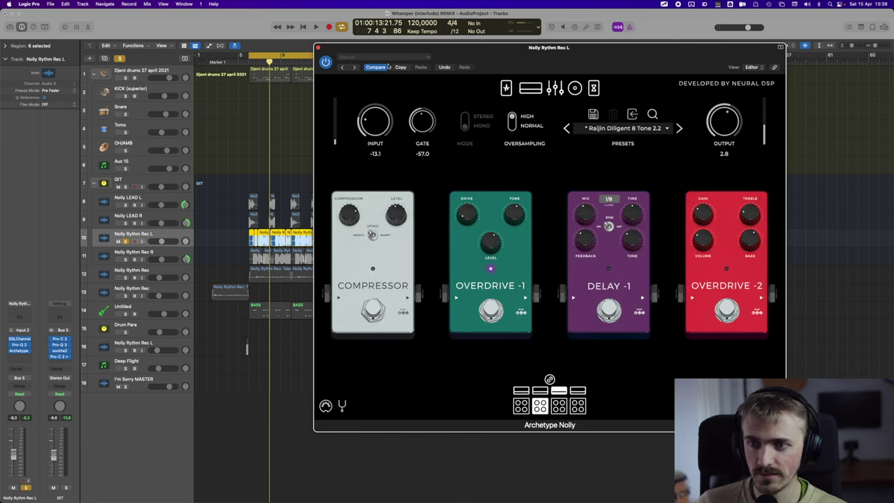
# Toggle the Overdrive -1 and Compressor pedals off and on during playback, leaving both engaged
pyautogui.press('space')
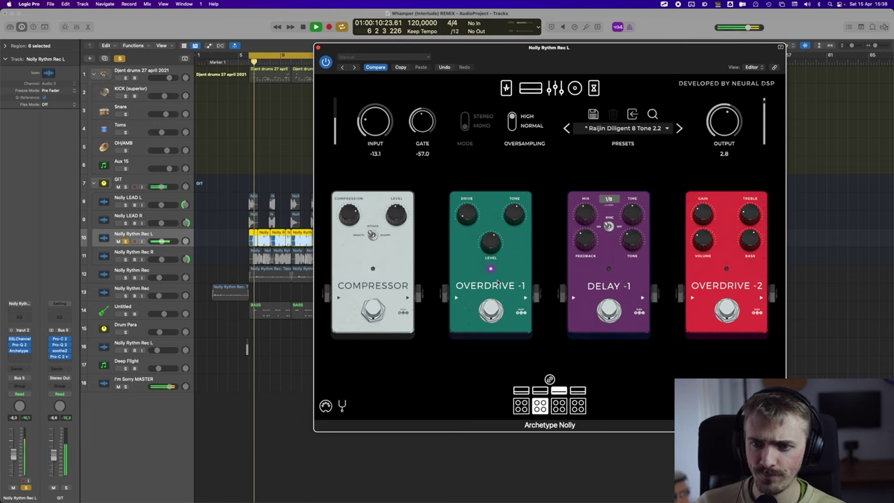
pyautogui.click(492, 313)
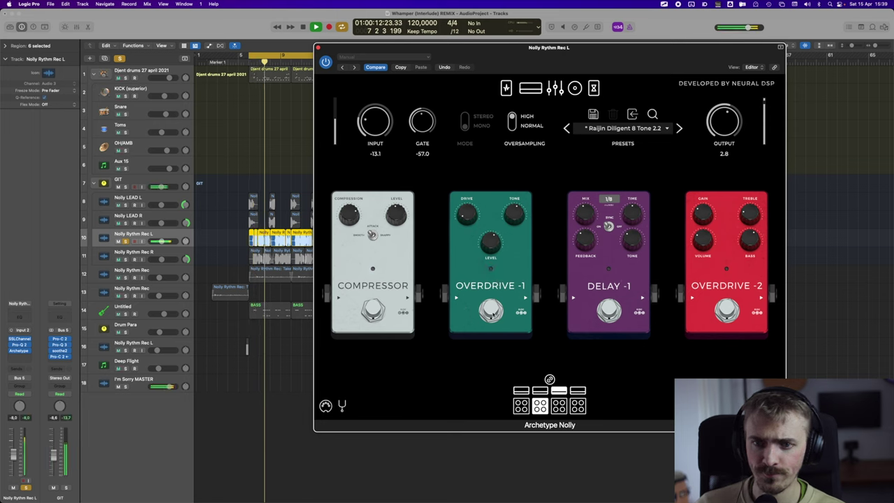
pyautogui.click(491, 313)
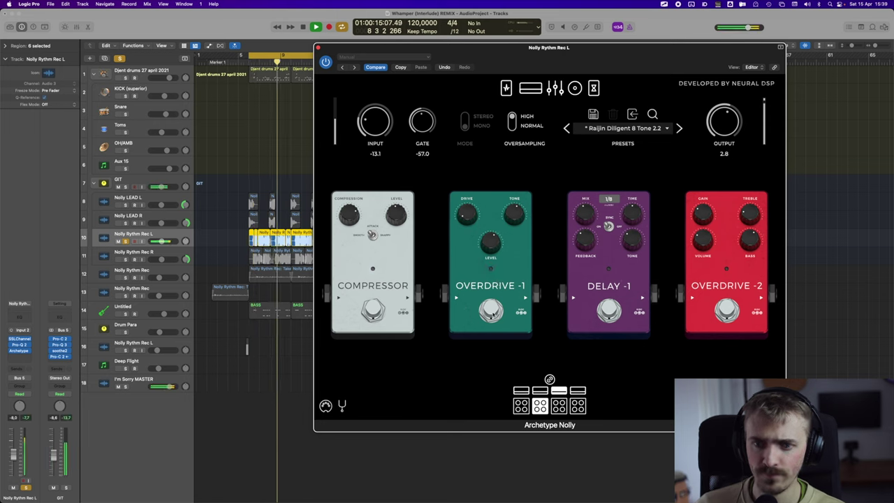
pyautogui.press('space')
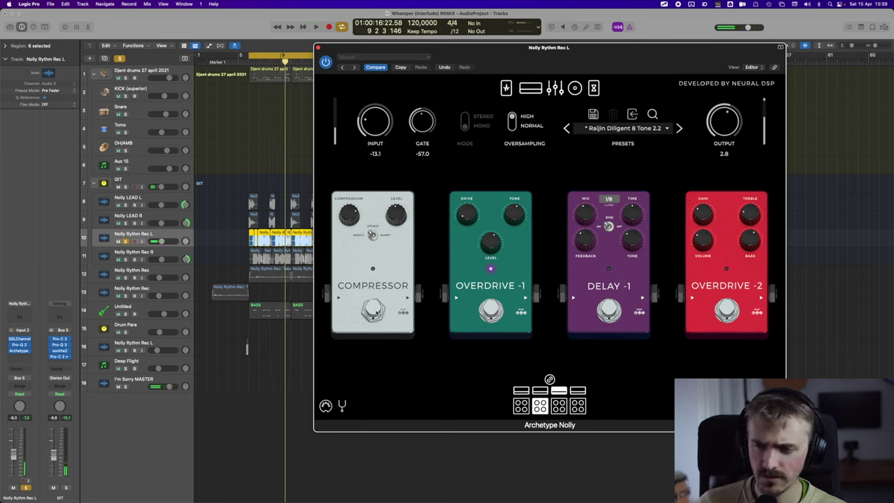
pyautogui.press('space')
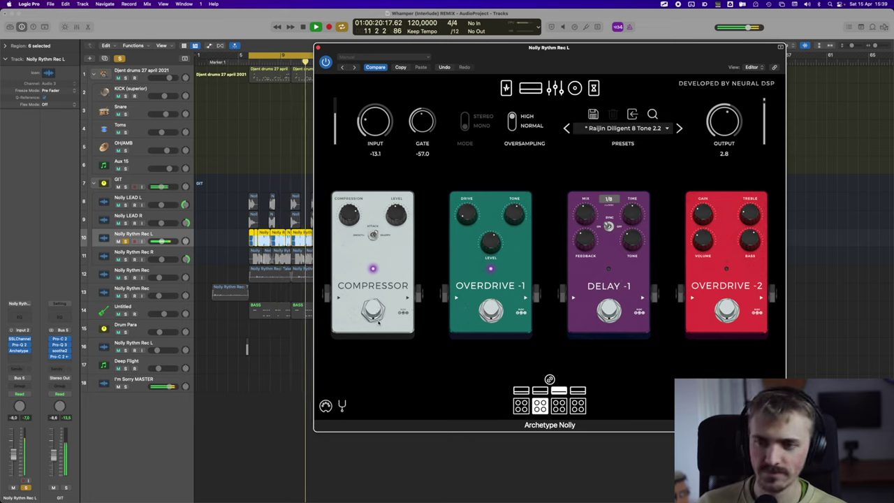
pyautogui.click(383, 257)
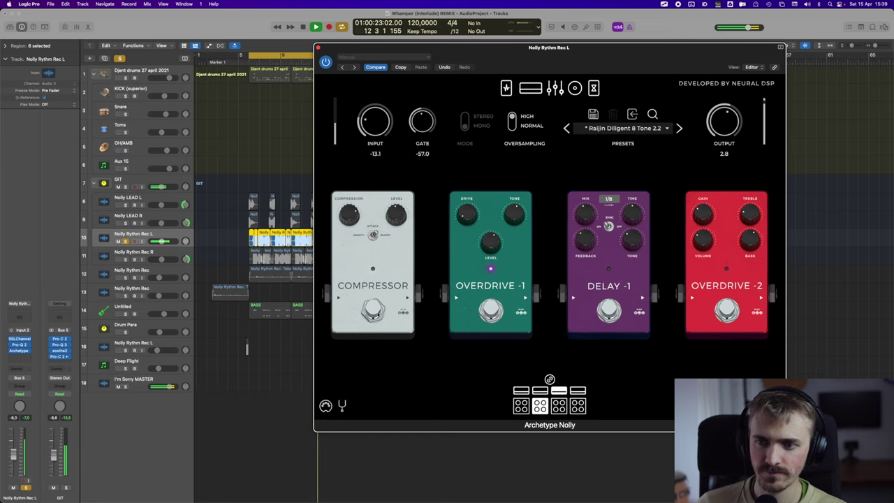
pyautogui.click(383, 258)
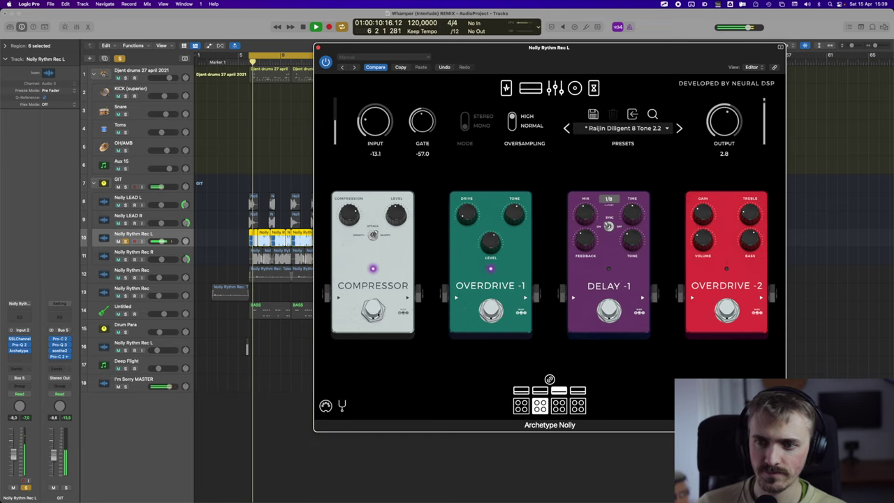
# Close Archetype Nolly, check the Mixer, and unsolo Nolly Rythm Rec L to play the full arrangement
pyautogui.click(318, 48)
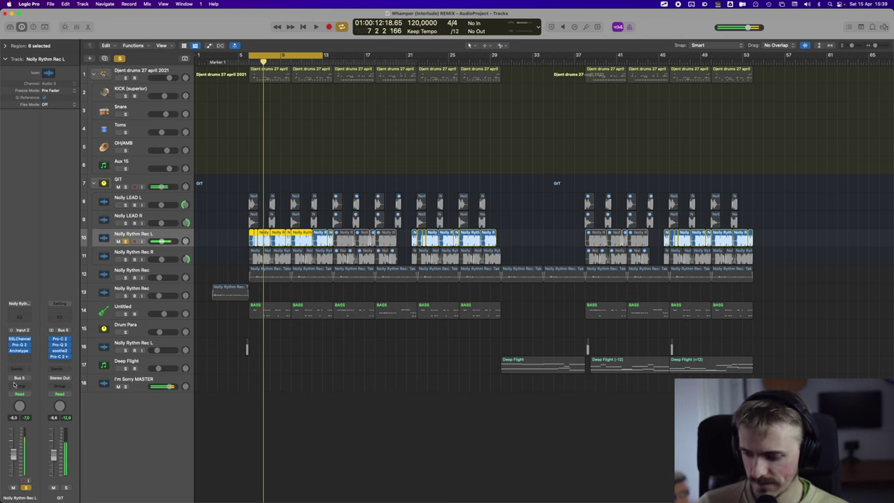
pyautogui.press('x')
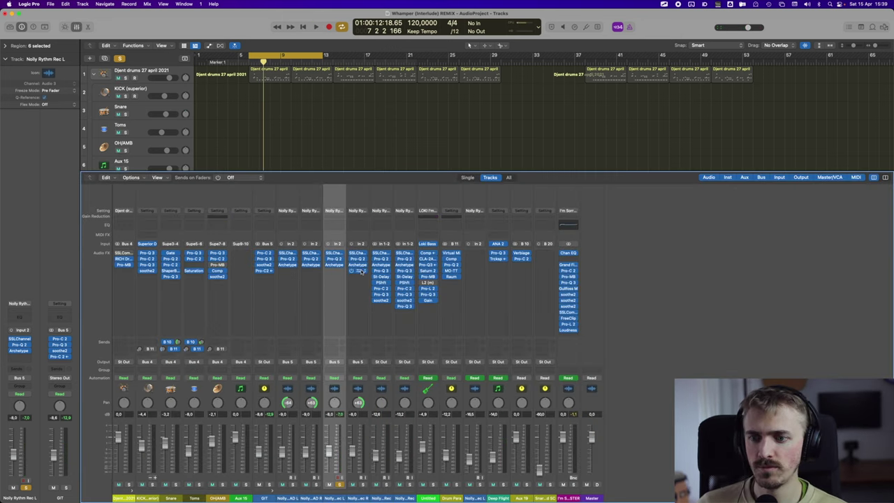
pyautogui.press('x')
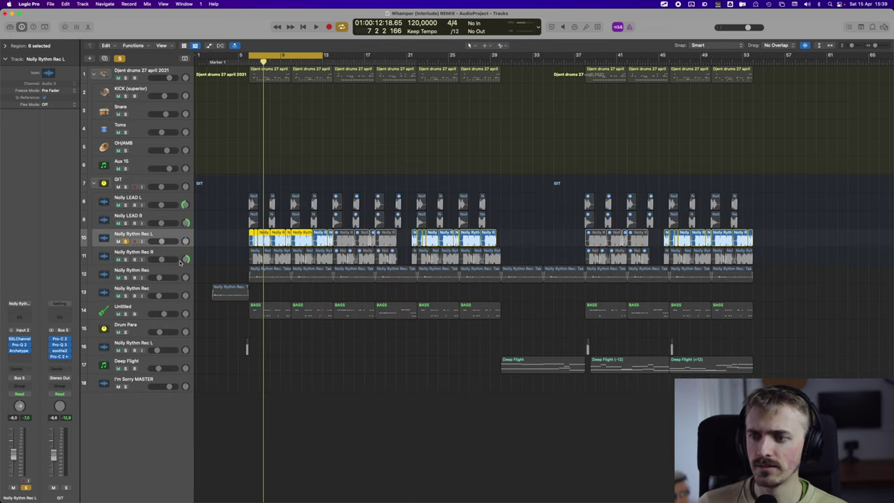
pyautogui.click(125, 240)
pyautogui.press('space')
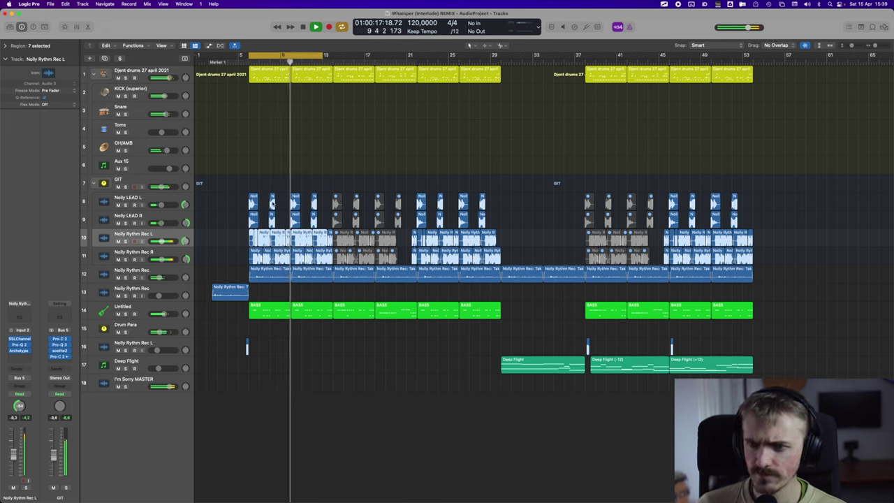
# Compare the mix with and without the BASS track by muting and unmuting it during playback
pyautogui.click(118, 314)
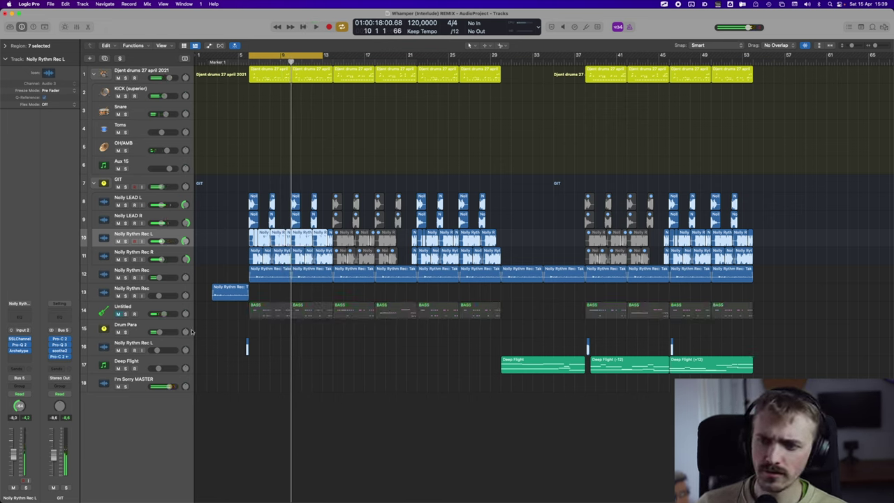
pyautogui.press('space')
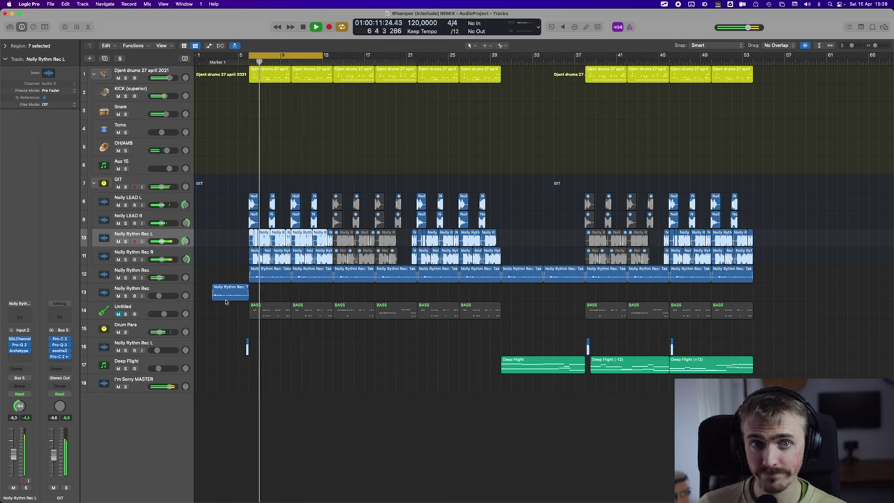
pyautogui.click(117, 314)
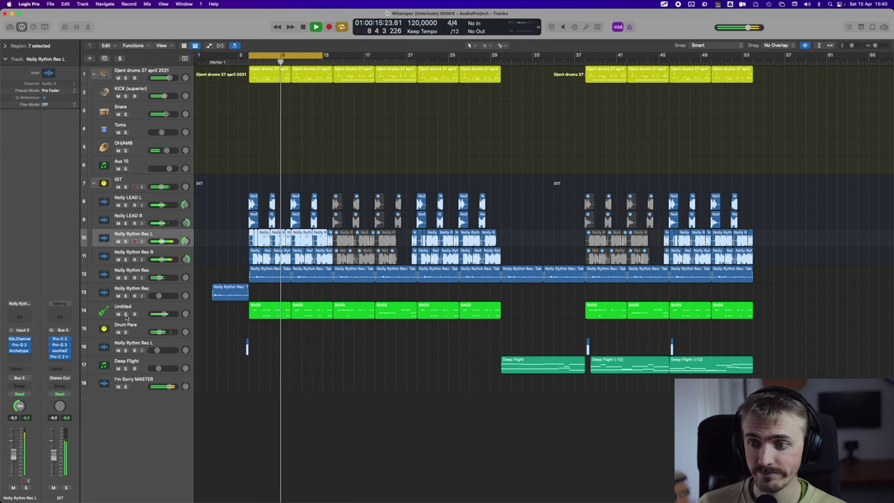
# Solo the BASS track and open its FabFilter Saturn 2 insert
pyautogui.click(126, 314)
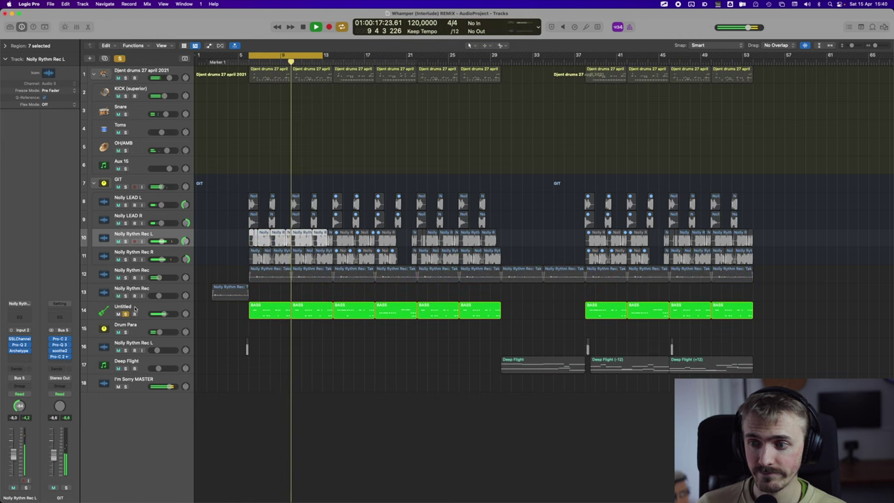
pyautogui.click(136, 310)
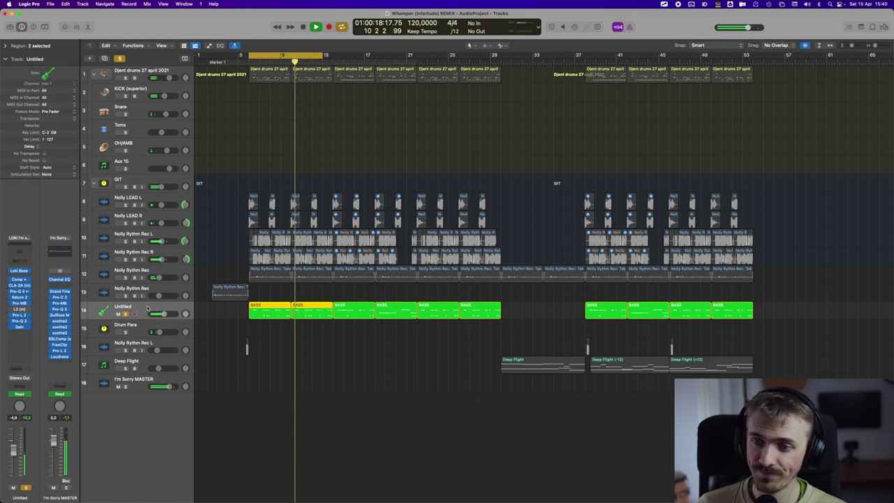
pyautogui.click(20, 300)
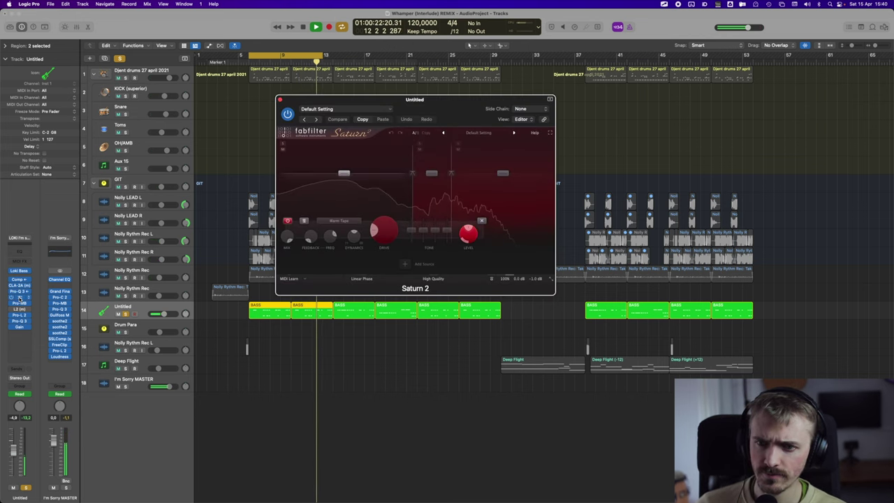